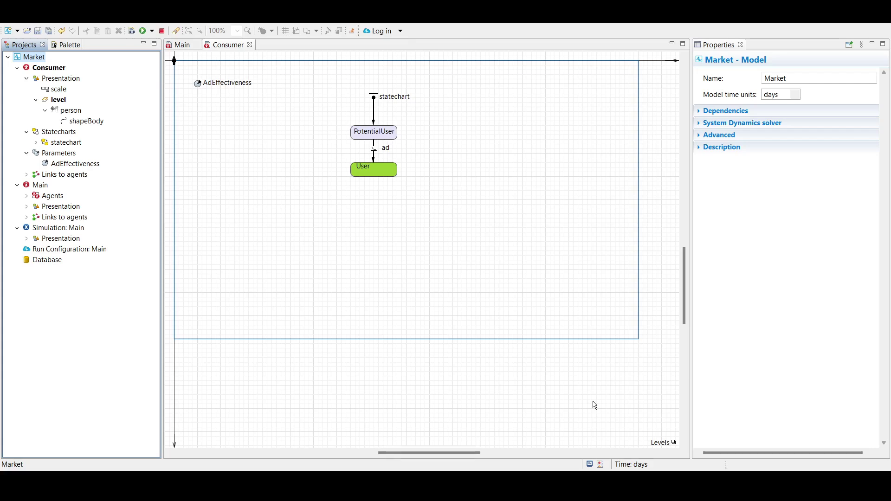
Drop two Parameter elements from Agent Components onto the Consumer diagram, aligned beneath AdEffectiveness
left_click(64, 47)
left_click(11, 186)
left_click_drag(54, 104, 198, 102)
left_click(200, 129)
left_click_drag(50, 103, 219, 136)
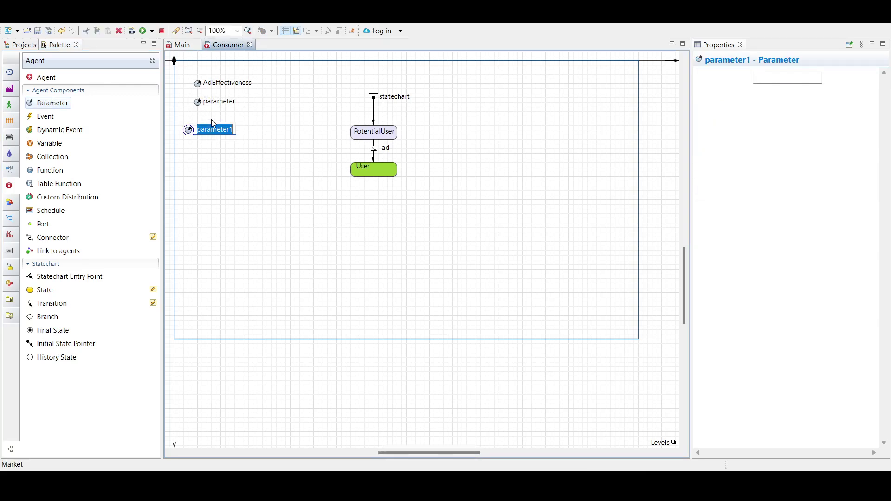
left_click(199, 145)
left_click_drag(188, 130, 206, 126)
left_click(199, 104)
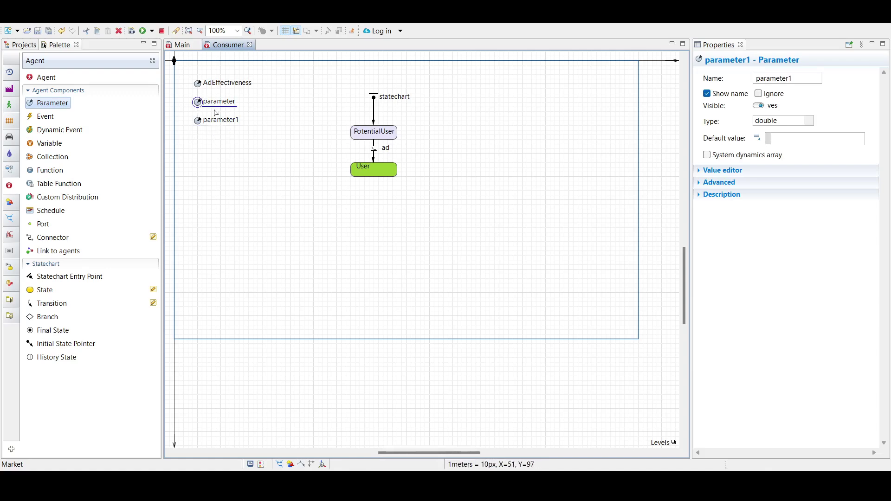
left_click(792, 75)
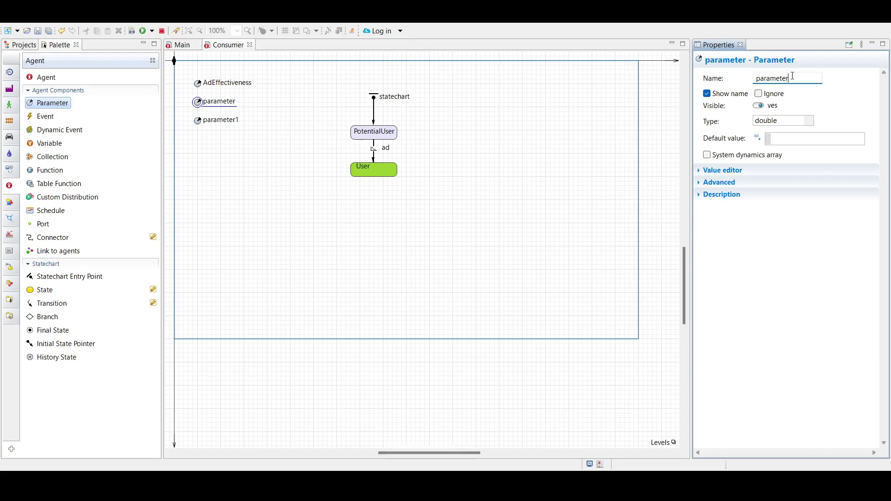
Rename the first new parameter to ContactRate
type("Contac")
double_click(793, 76)
type("ContactRate")
key("Return")
Rename parameter1 to AdoptionFraction
left_click(198, 121)
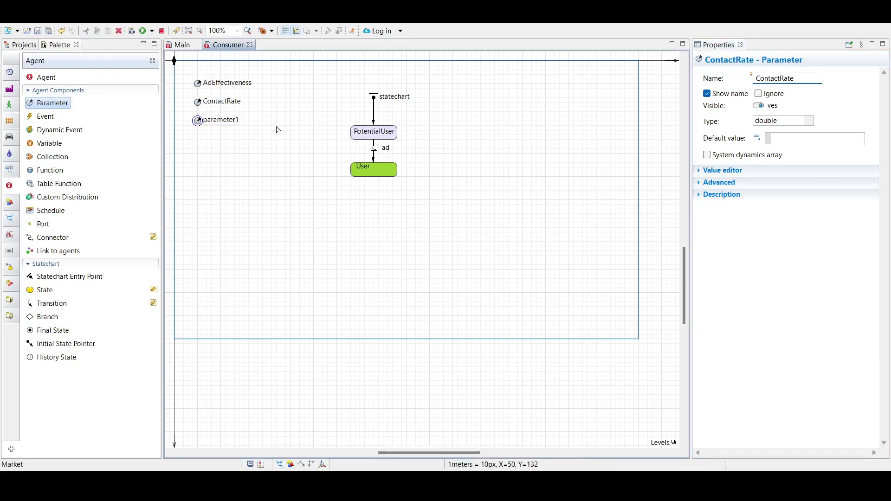
left_click(803, 78)
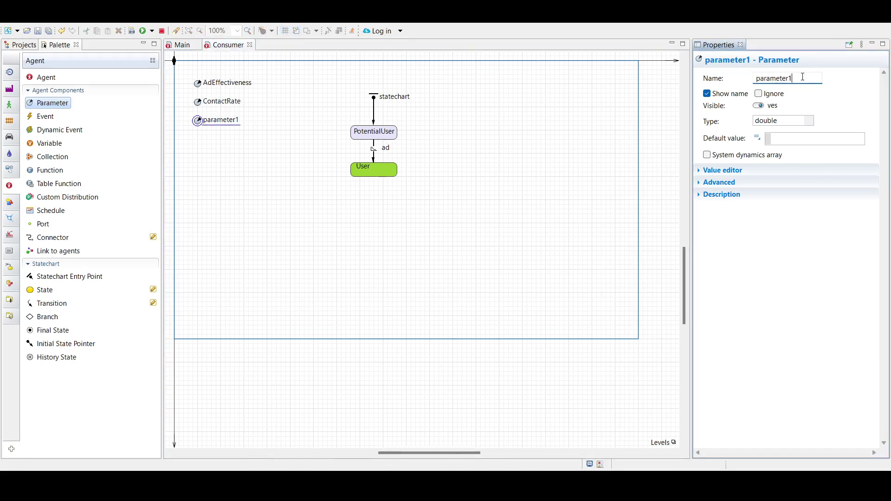
double_click(803, 77)
type("Adoption")
key("BackSpace")
type("Fraction")
key("Return")
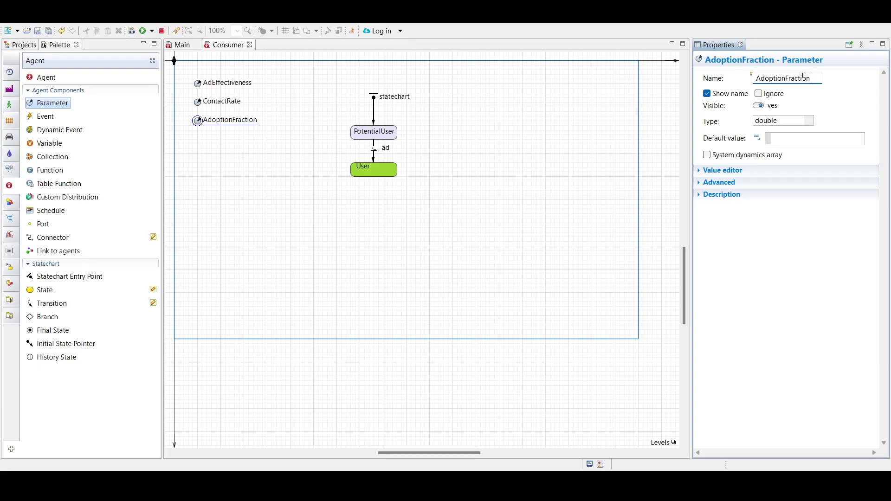
Make ContactRate invisible at runtime with a default value of 1
left_click(198, 103)
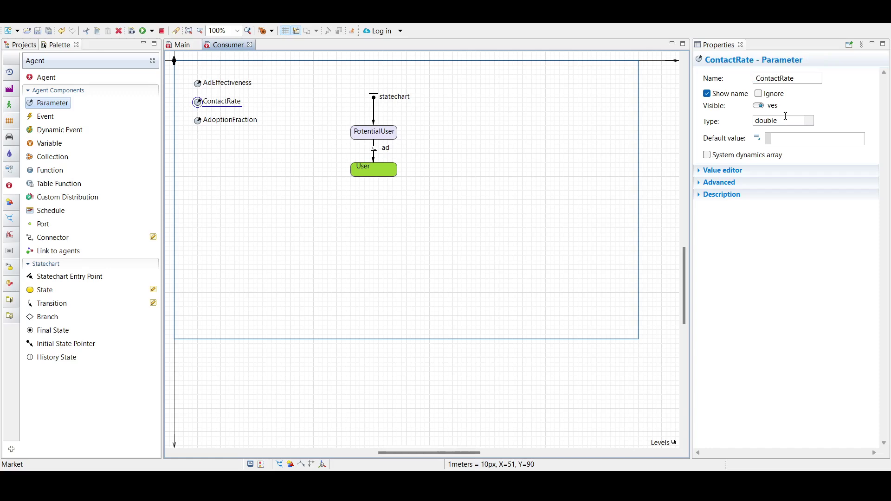
left_click(787, 121)
left_click(829, 109)
left_click(785, 142)
type("1")
key("Return")
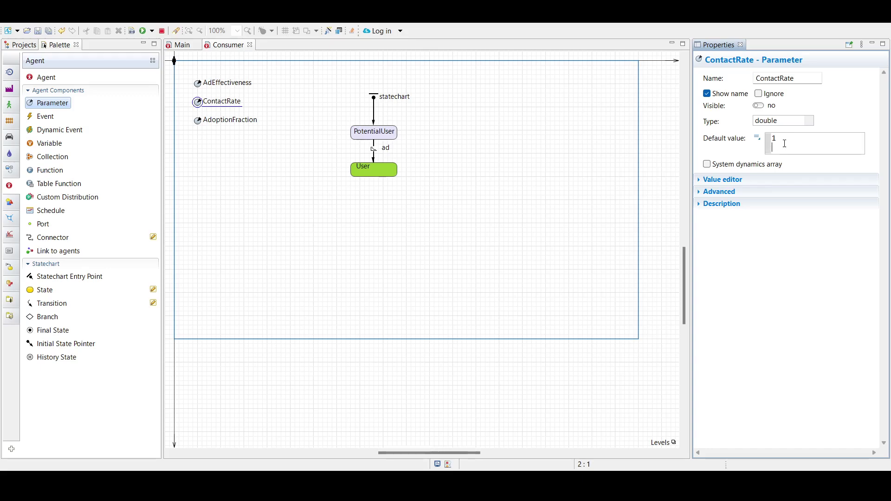
key("BackSpace")
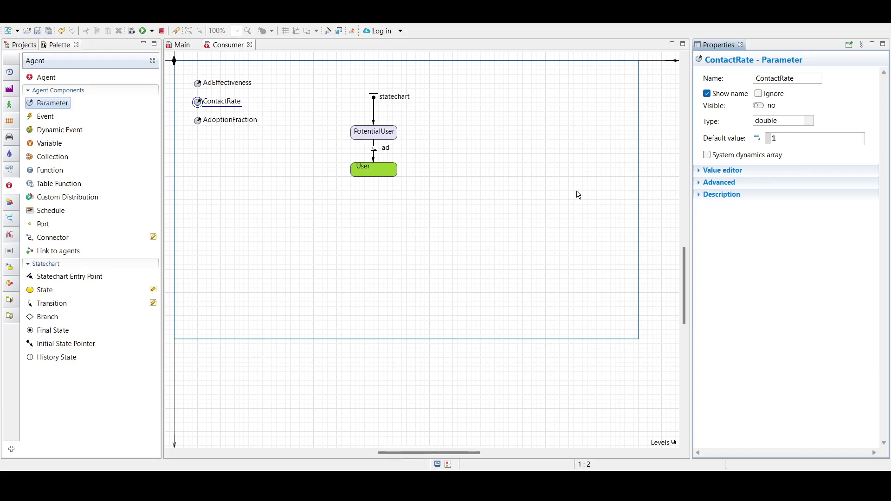
Give AdoptionFraction a default value of 0.01
left_click(199, 122)
left_click(797, 139)
type("0.01")
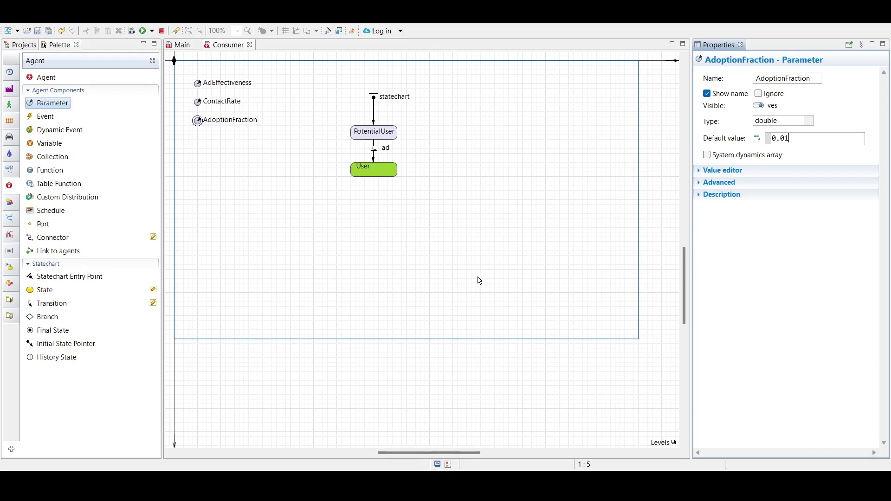
left_click(378, 172)
left_click_drag(374, 176, 375, 190)
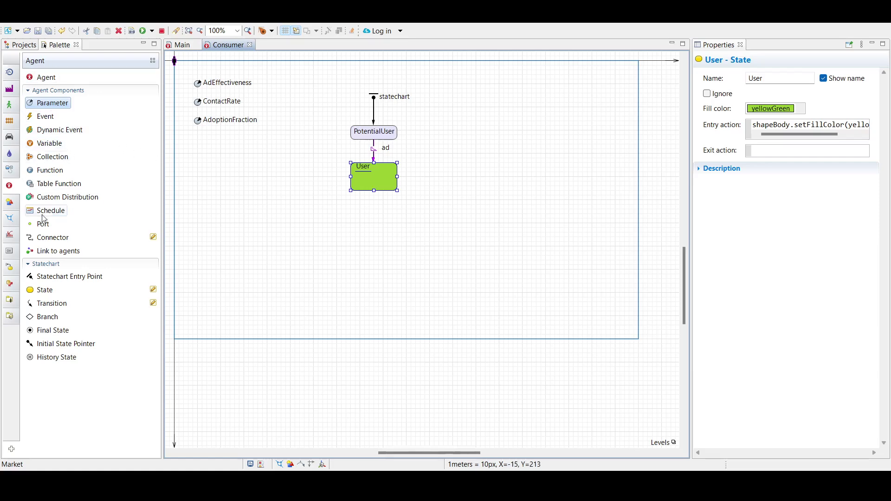
Draw a Statechart transition with both ends inside User, bent into an internal loop
left_click(10, 267)
left_click_drag(52, 111, 398, 179)
left_click_drag(402, 227, 375, 191)
left_click(383, 187)
left_click(383, 187)
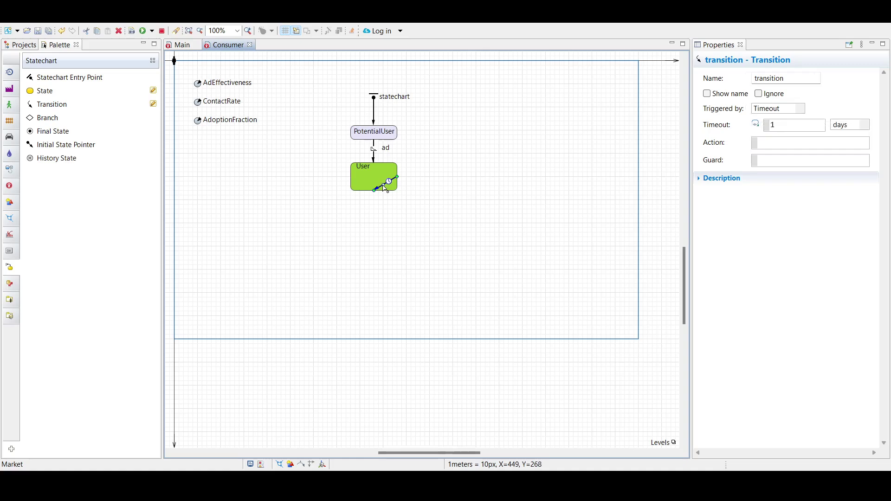
left_click_drag(384, 185, 374, 178)
Name the loop transition Contact, trigger it by Rate, and clear the default rate
left_click(785, 78)
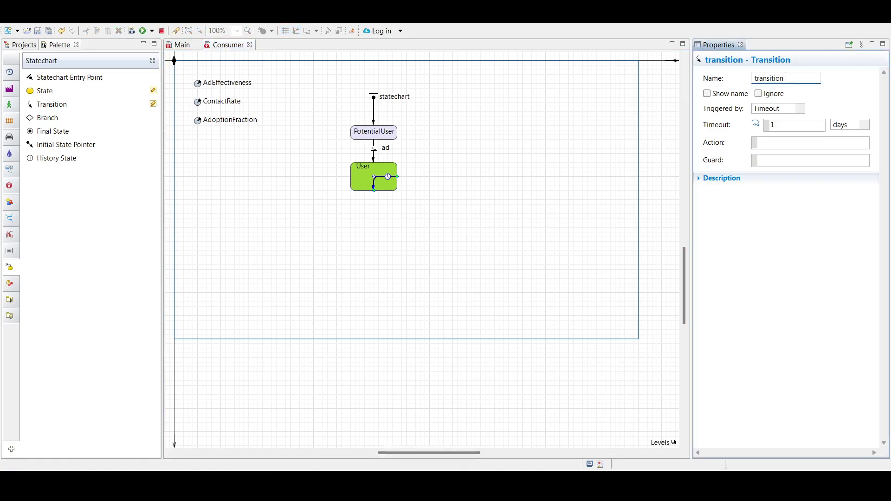
type("Contact")
key("Return")
type("Contact")
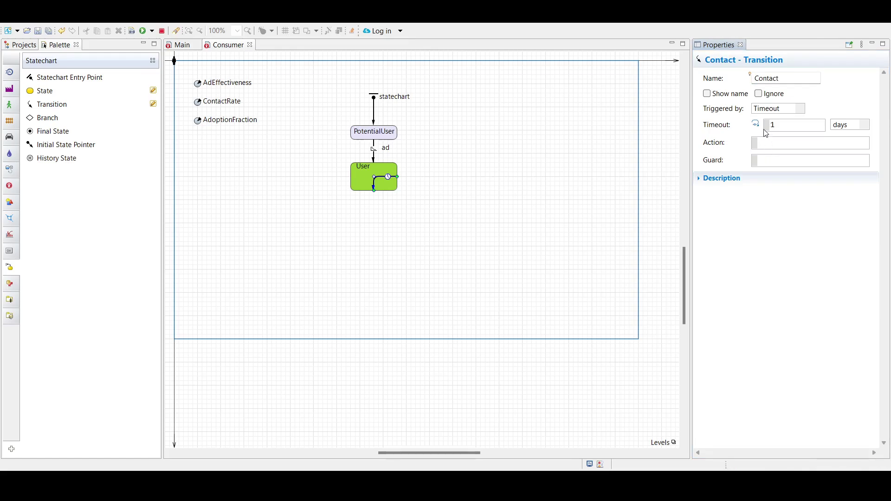
left_click(781, 129)
key("BackSpace")
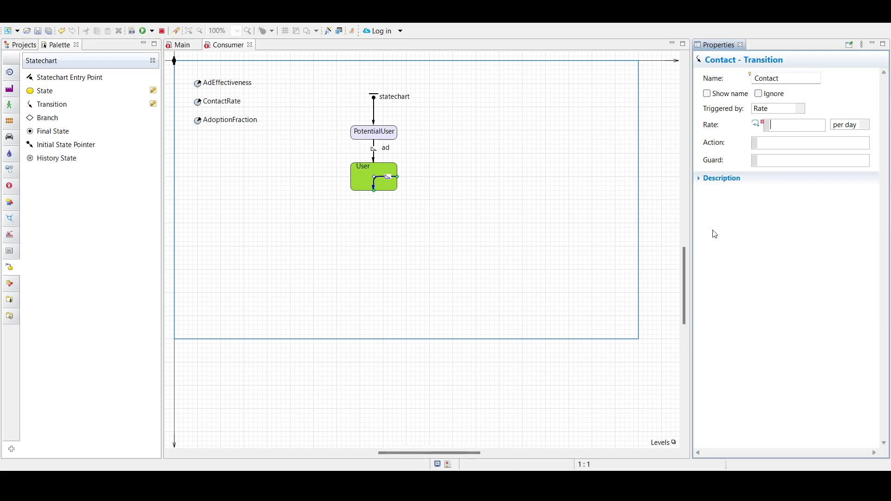
Paste the rate expression into Rate and set the action to sendToRandom( "Buy");
type("PotentialUser")
left_click(780, 146)
type("sendToRandom( \"")
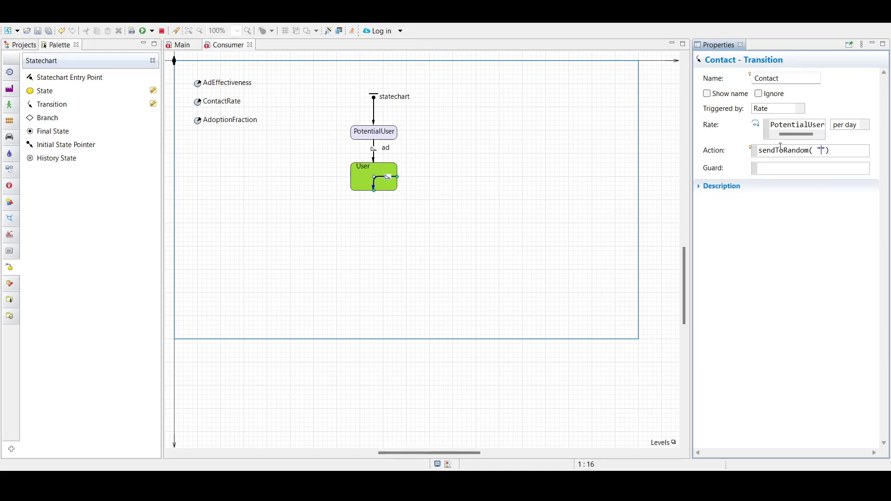
type("Buy")
left_click(863, 151)
type(";")
left_click_drag(848, 150, 738, 155)
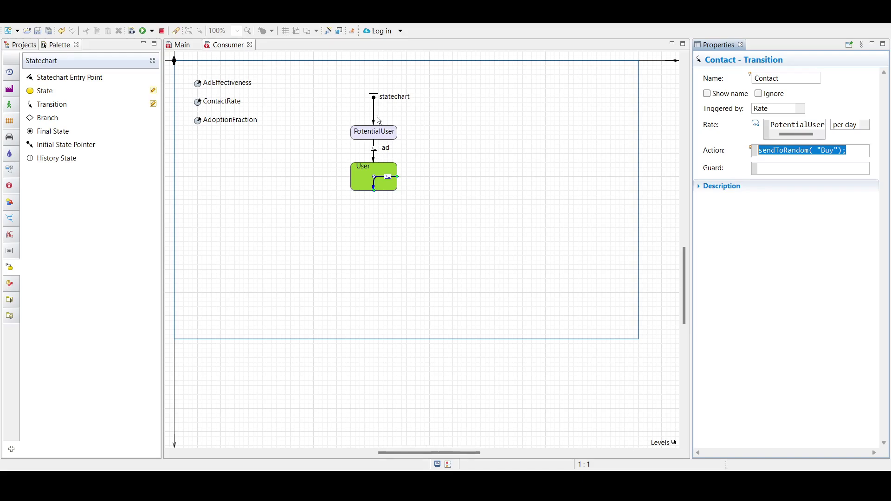
Move the ad transition aside and draw a new transition from PotentialUser to User
left_click(374, 156)
left_click_drag(374, 156, 386, 160)
left_click_drag(52, 111, 364, 149)
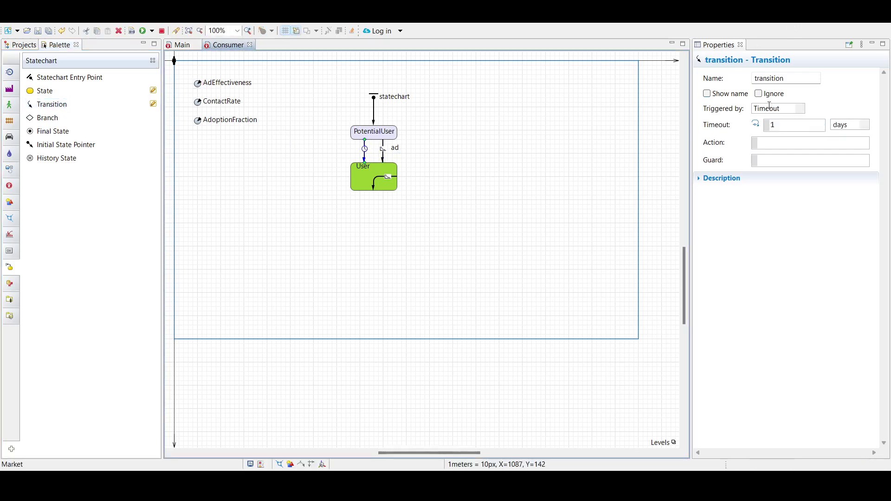
Name the new transition WOM and set it to be triggered by Message
left_click(780, 79)
double_click(779, 80)
type("WOM")
key("Return")
key("Down")
key("Down")
key("Down")
Set WOM to fire on the particular message Buy, with guard starting randomTrue(AdoptionFraction
left_click(790, 158)
left_click_drag(778, 180, 762, 180)
type("Buy")
left_click(809, 214)
type("randomTrue(AdoptionFraction")
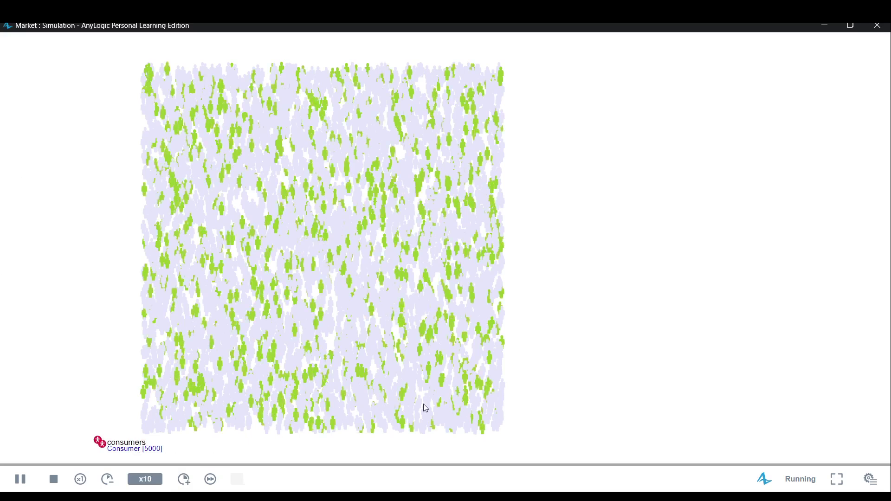
Open one consumer from the running animation to view its statechart
left_click(135, 449)
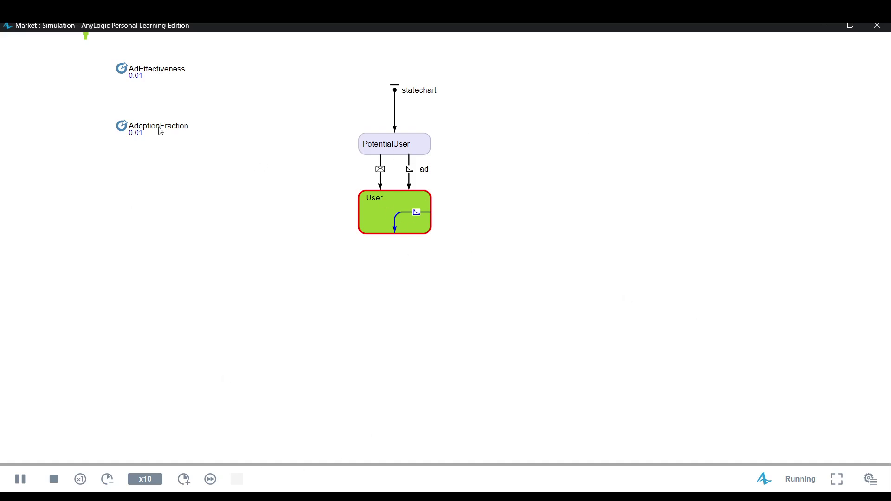
Scroll up in the consumer's agent view to see its User state and parameter values
scroll(181, 161, "up", 3)
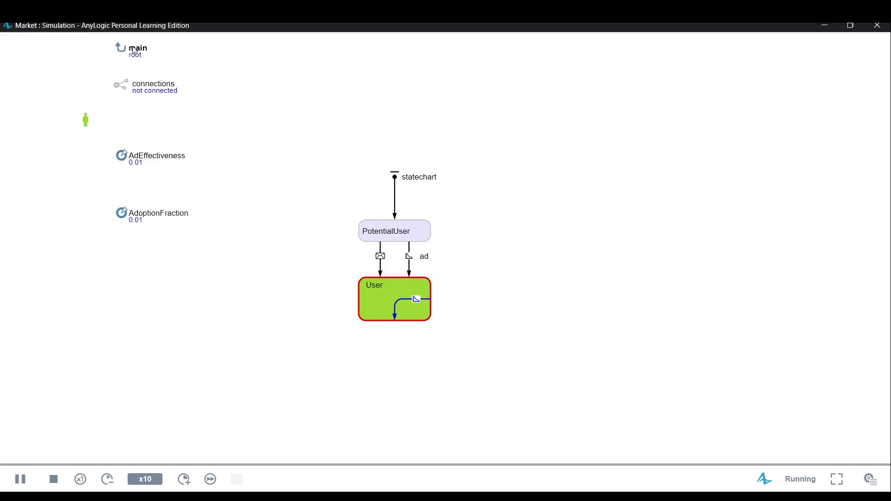